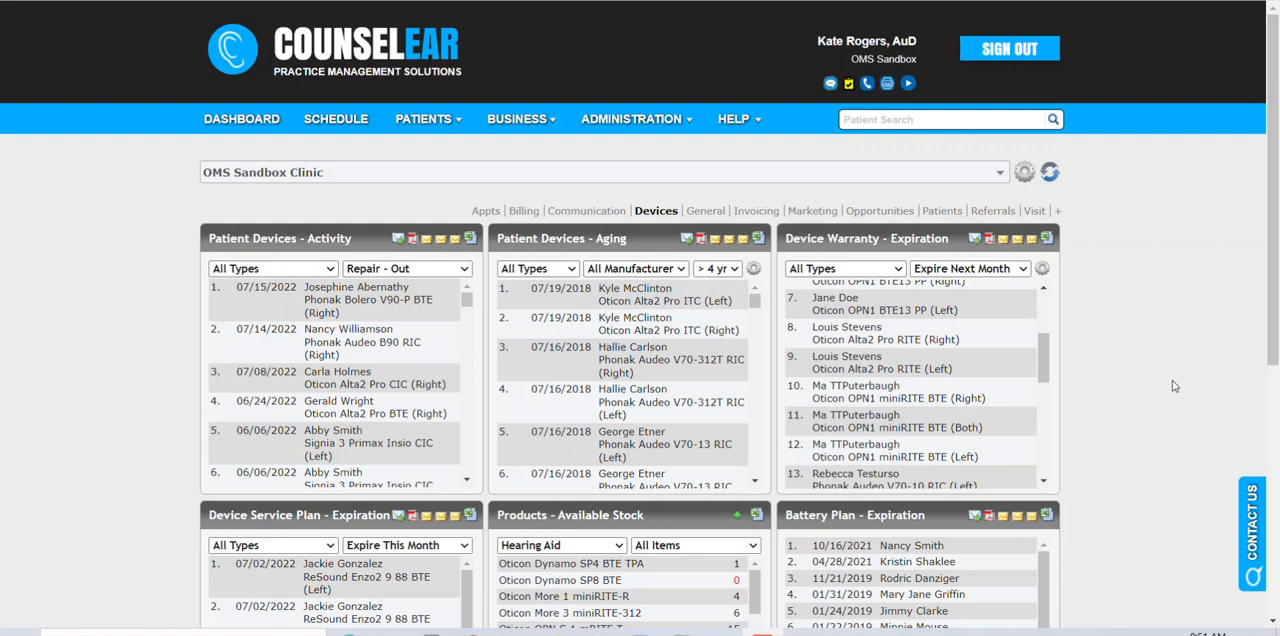
left_click(513, 120)
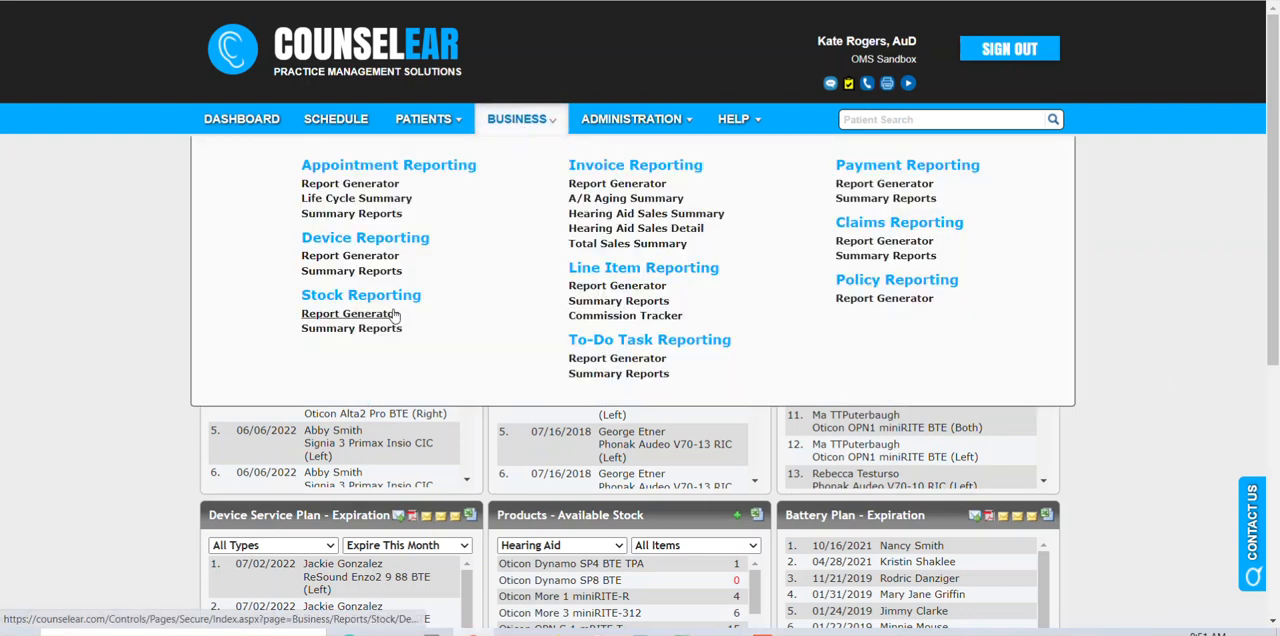
left_click(630, 119)
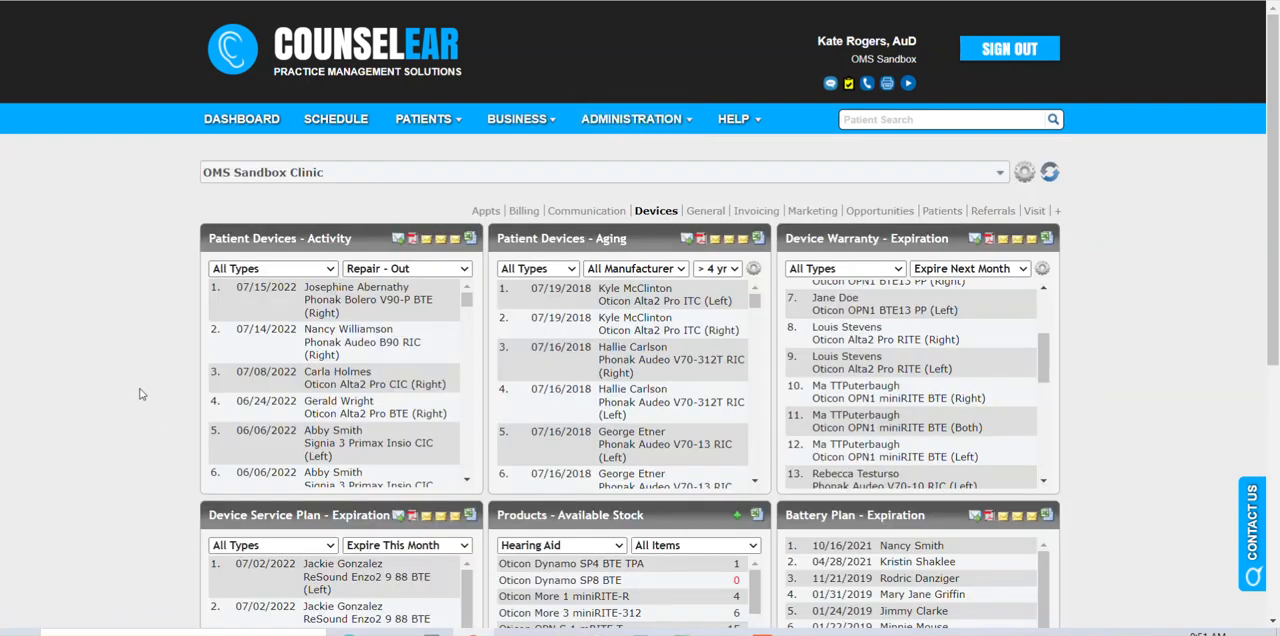
scroll(144, 378, "down", 2)
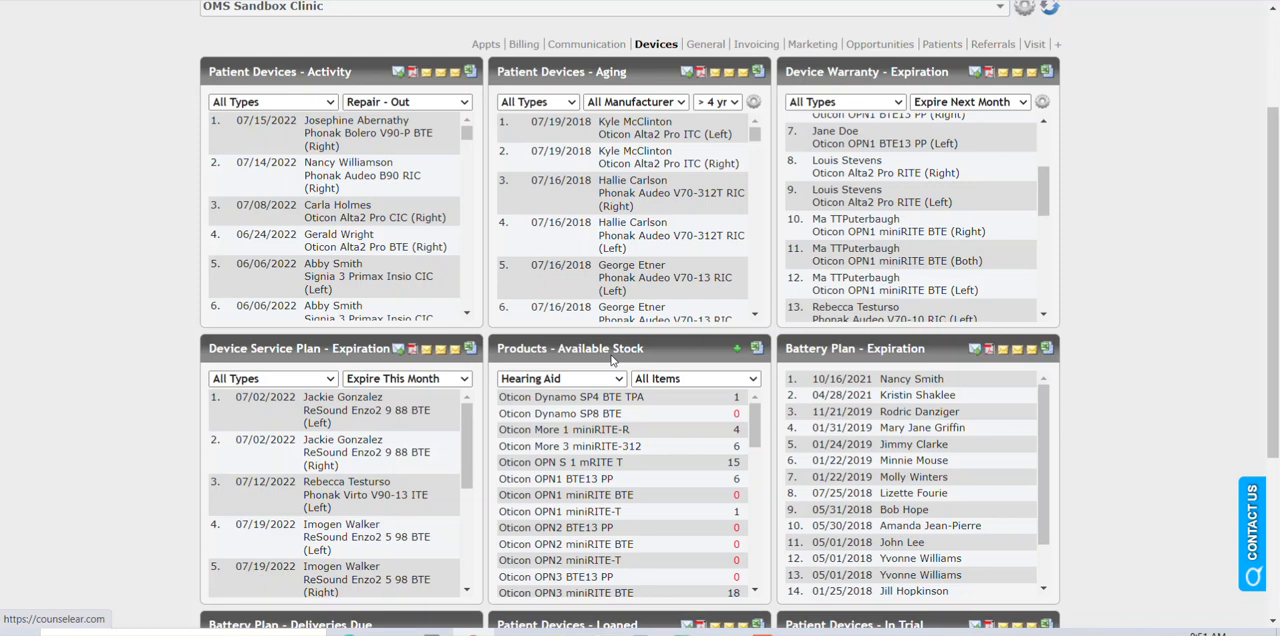
scroll(612, 360, "up", 1)
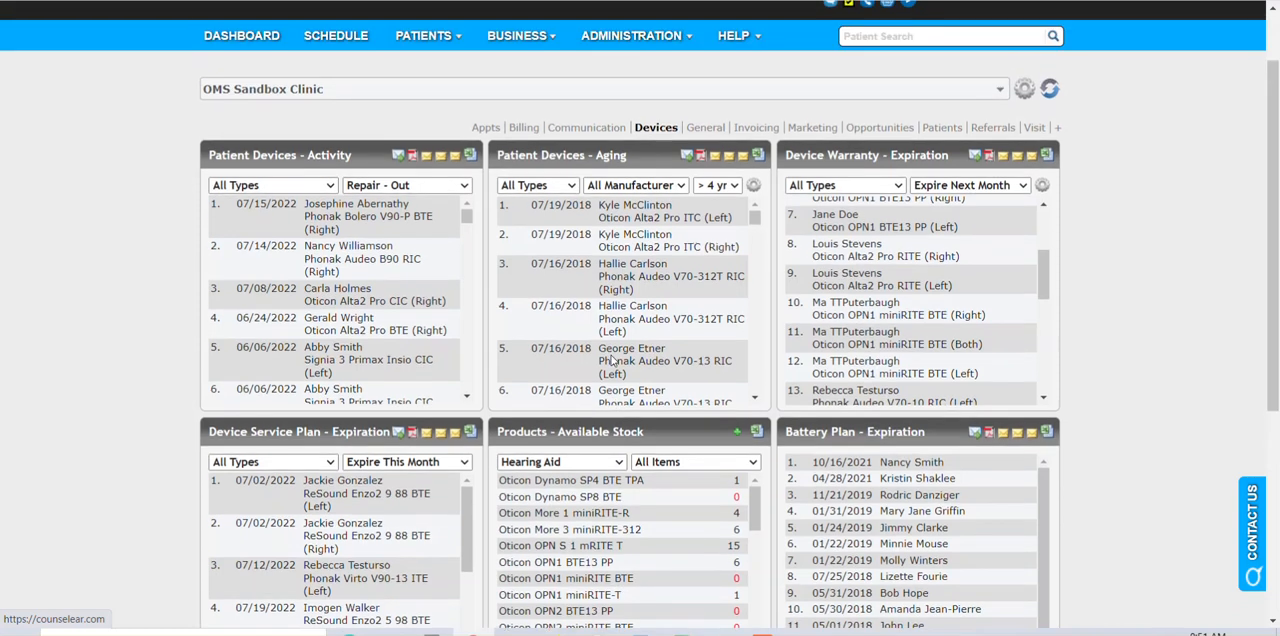
left_click(332, 98)
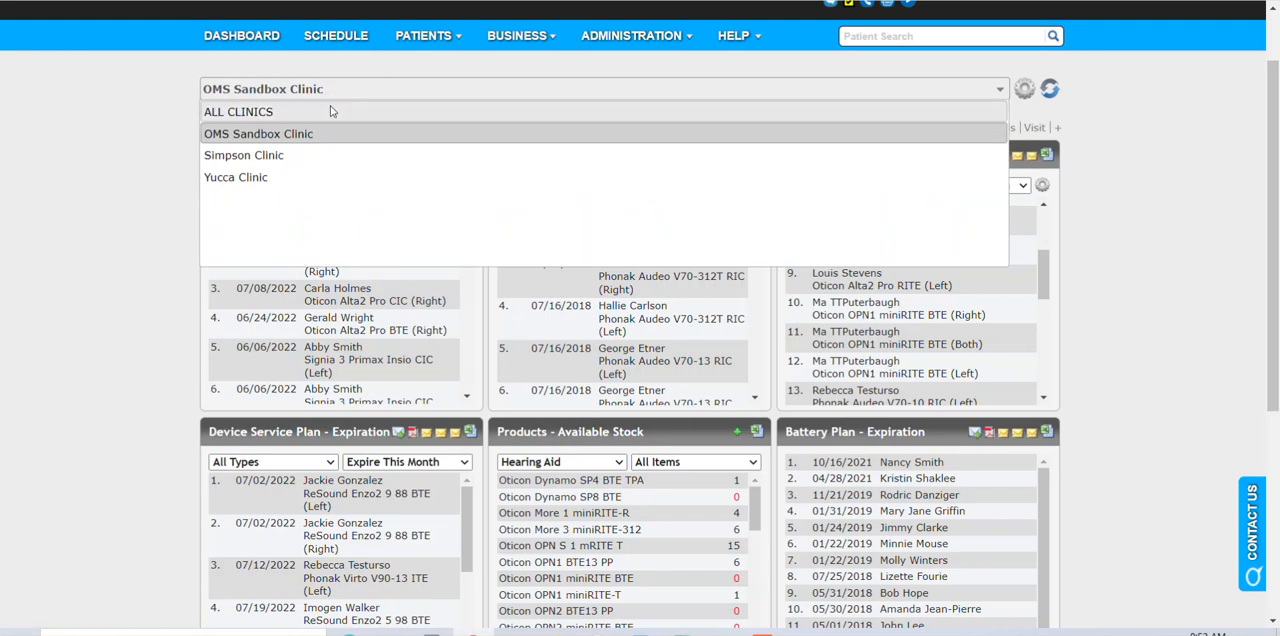
left_click(131, 209)
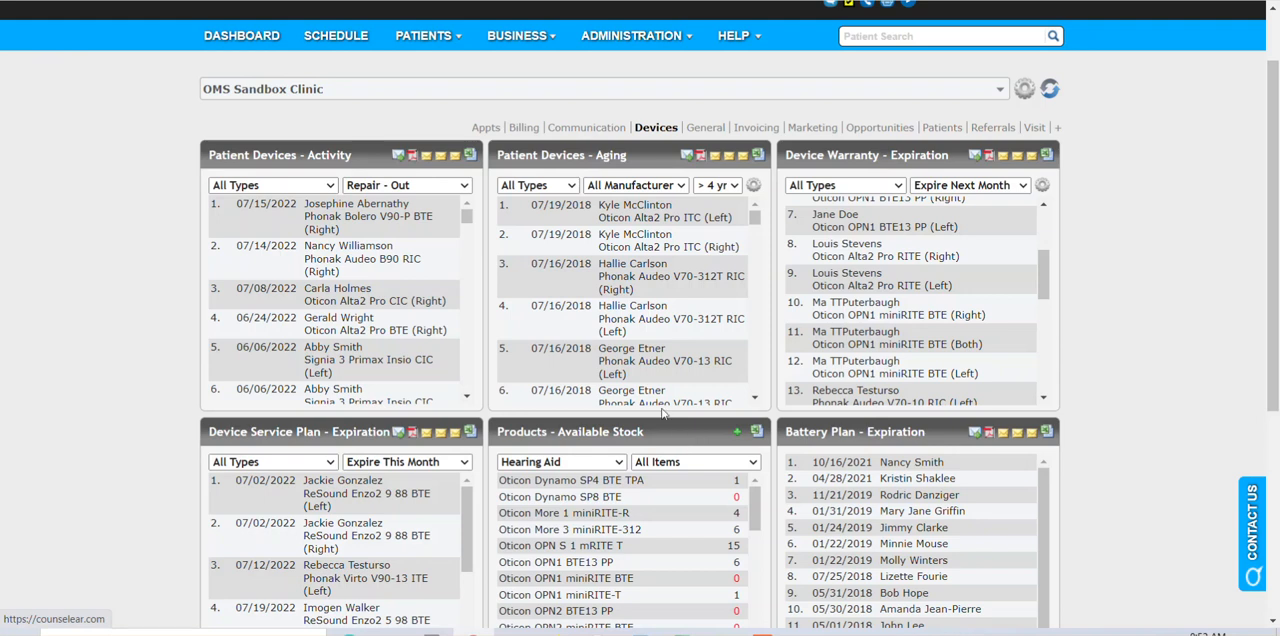
Examine the available hearing aid stock listed on the dashboard for OMS Sandbox Clinic.
scroll(645, 405, "down", 1)
scroll(645, 405, "down", 2)
scroll(668, 423, "down", 1)
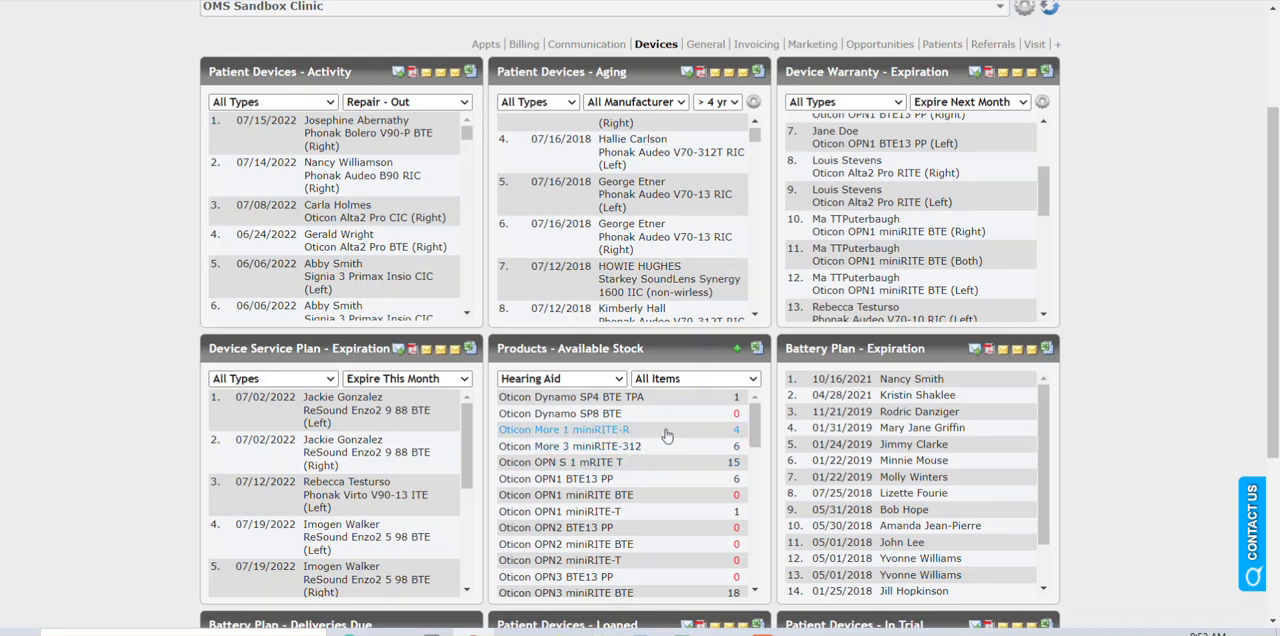
Switch the dashboard to Simpson Clinic and check its available hearing aid stock.
scroll(340, 400, "up", 1)
left_click(339, 97)
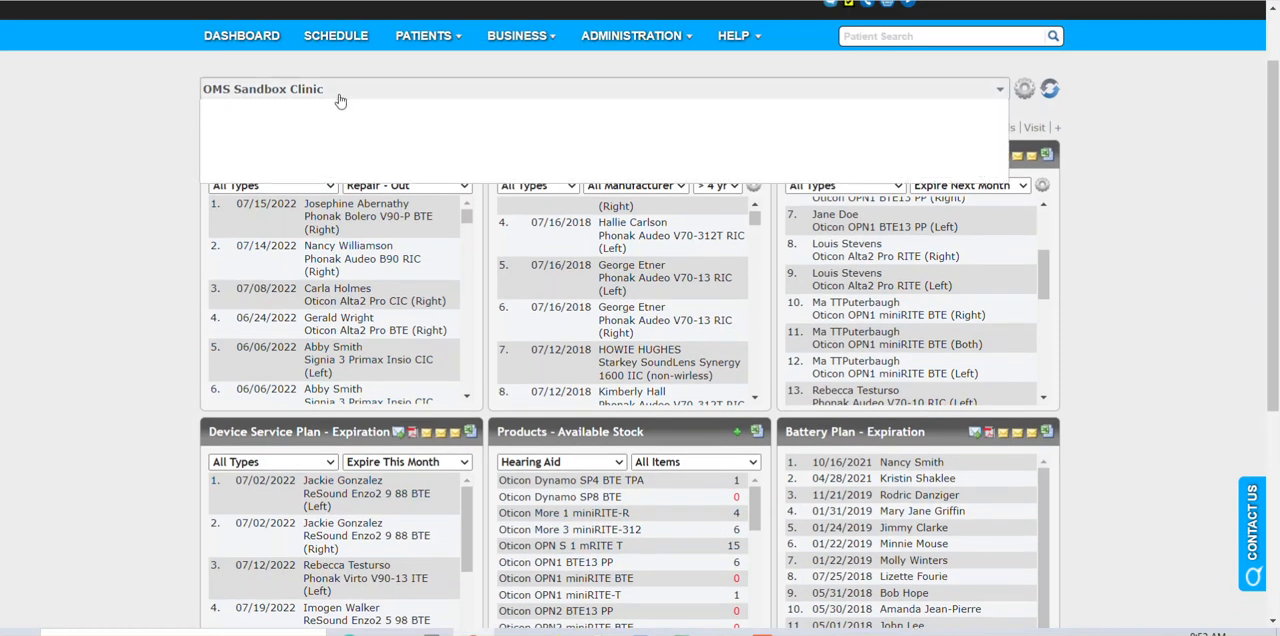
left_click(323, 150)
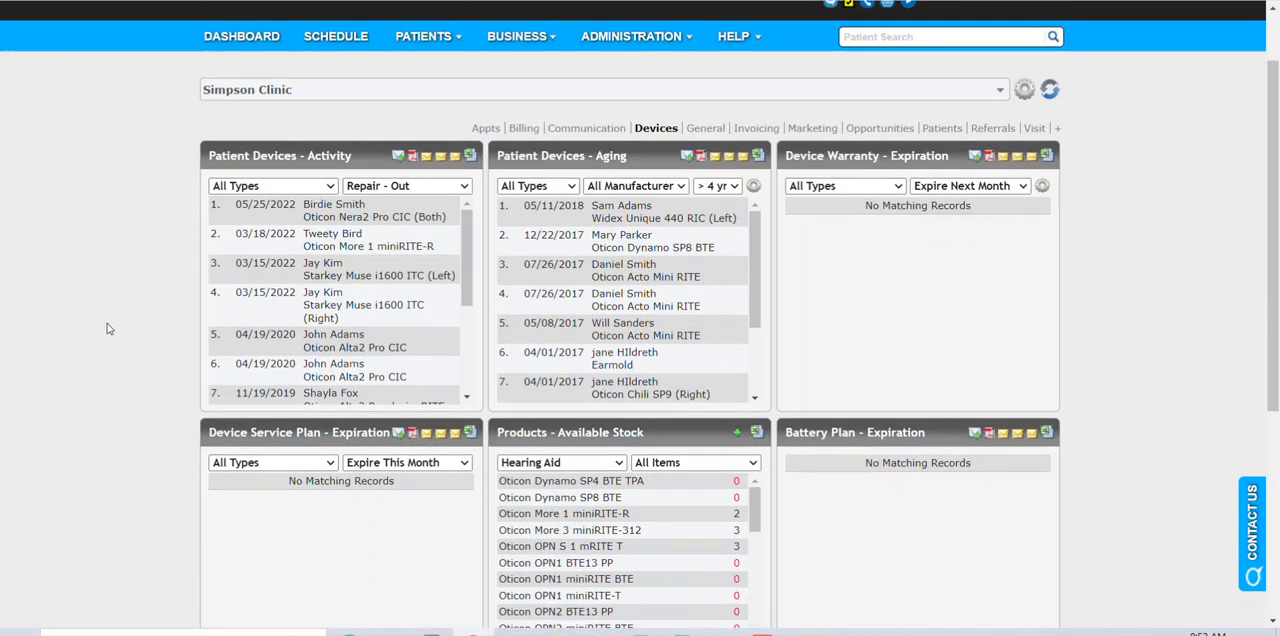
scroll(130, 340, "down", 1)
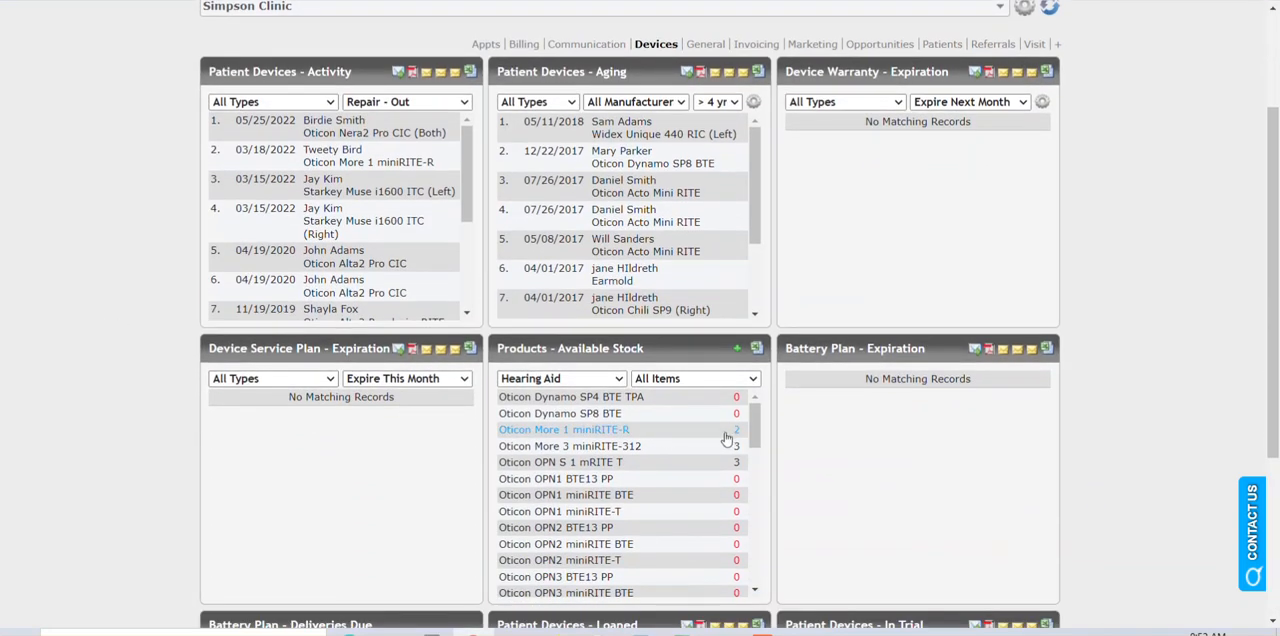
Return the dashboard to OMS Sandbox Clinic and bring up its list of available products.
scroll(727, 438, "up", 2)
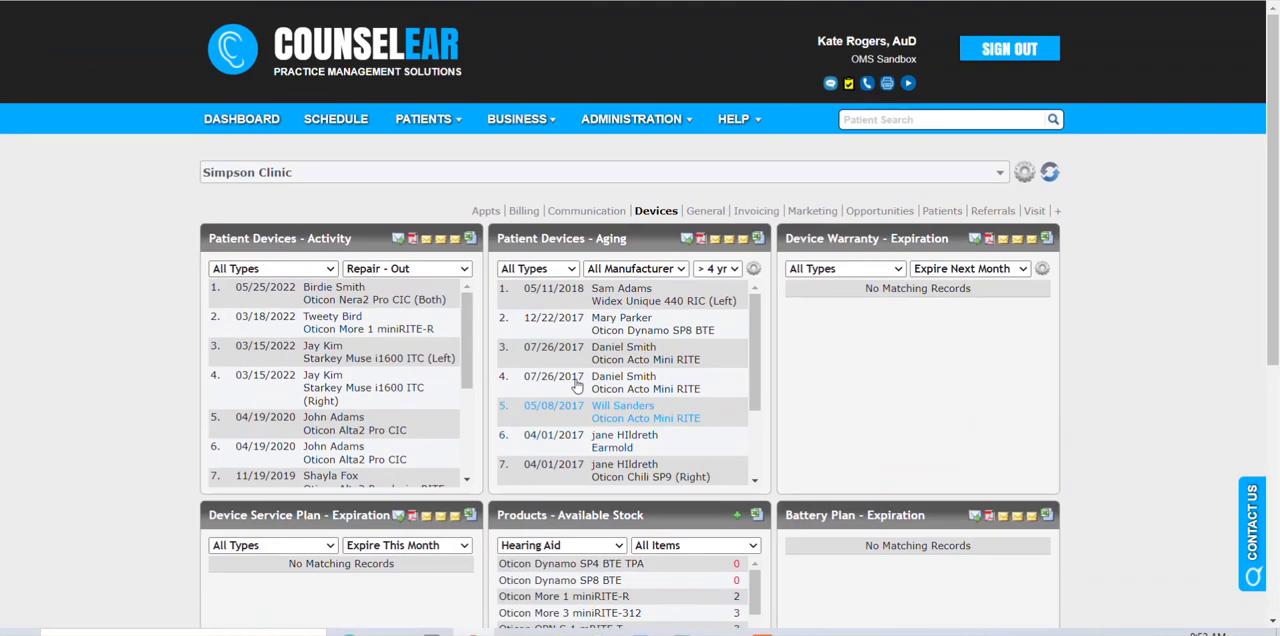
left_click(256, 176)
left_click(250, 214)
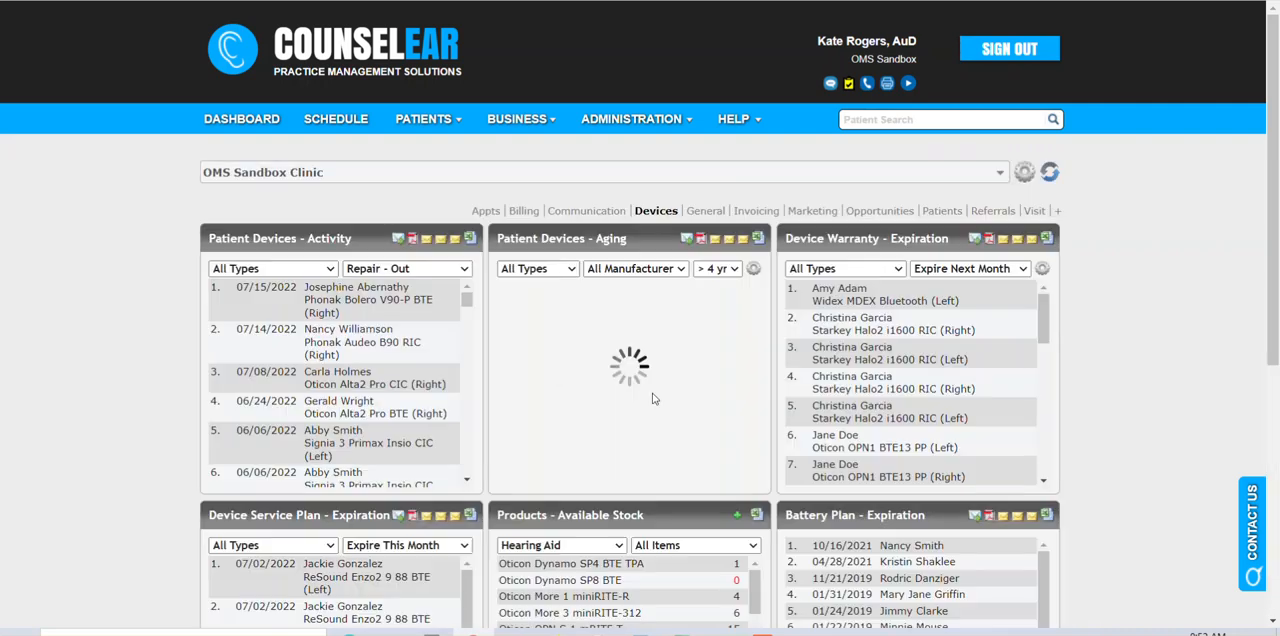
scroll(706, 409, "down", 2)
scroll(797, 421, "down", 1)
scroll(774, 443, "down", 2)
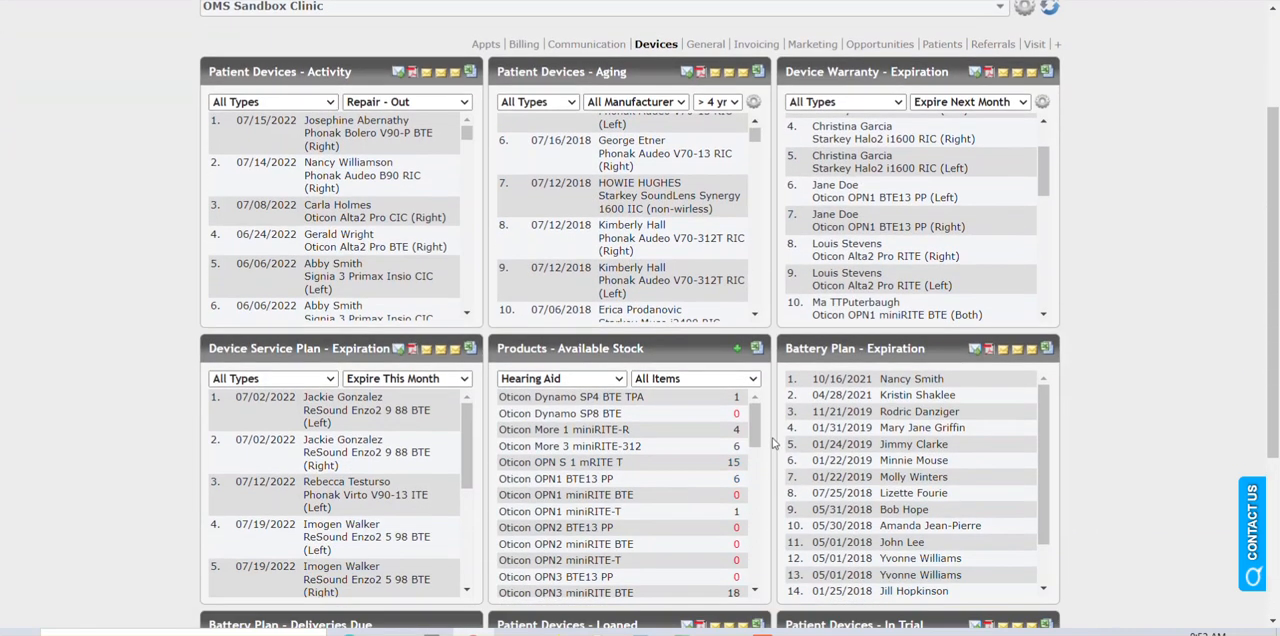
Open the Oticon More 1 miniRITE-R line item and show its available stock records.
left_click(609, 433)
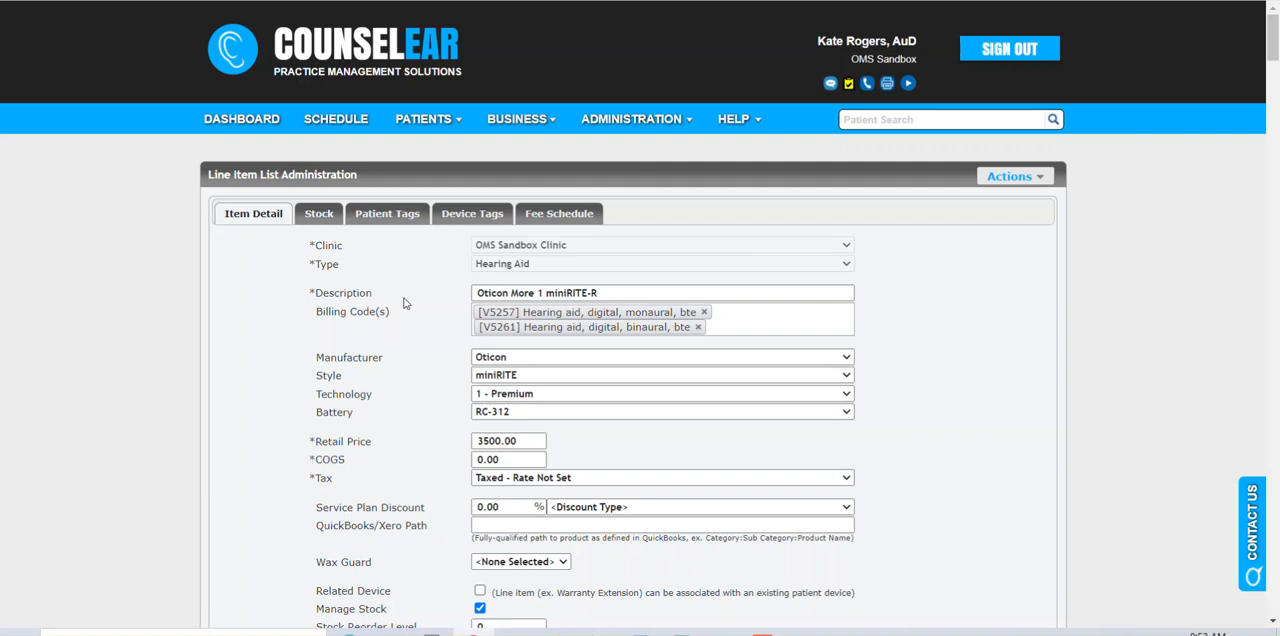
left_click(320, 215)
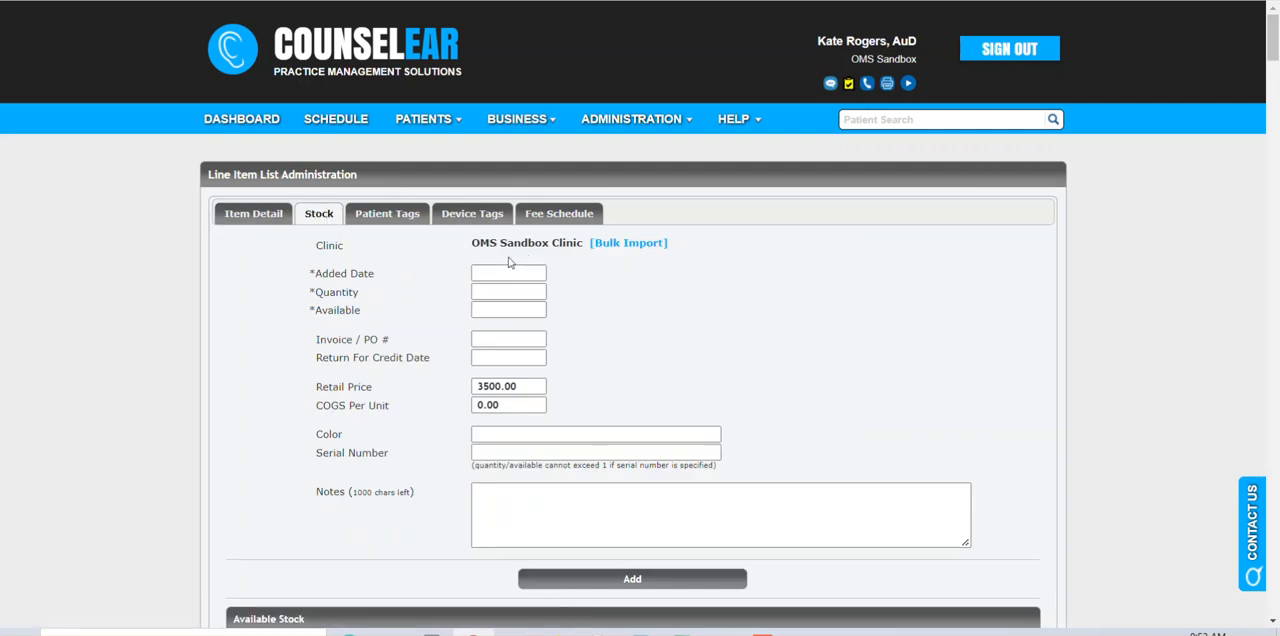
scroll(377, 313, "down", 3)
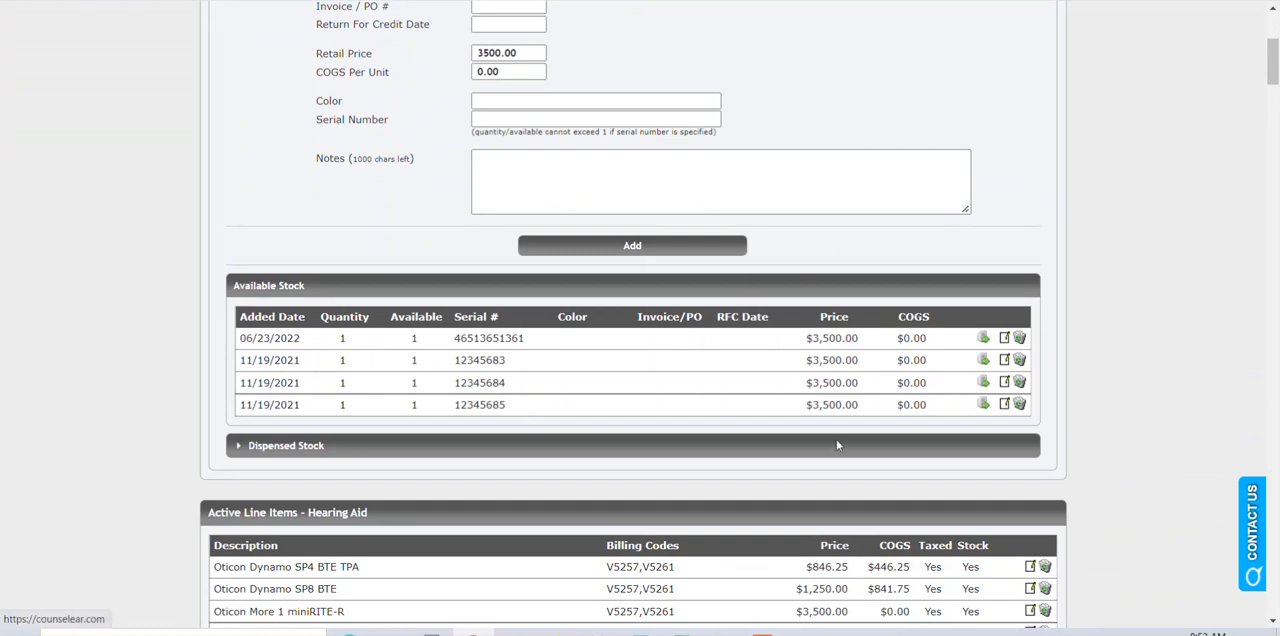
Transfer 1 unit from the last available stock record to Simpson Clinic's Oticon More 1 miniRITE-R hearing aid line item.
left_click(983, 405)
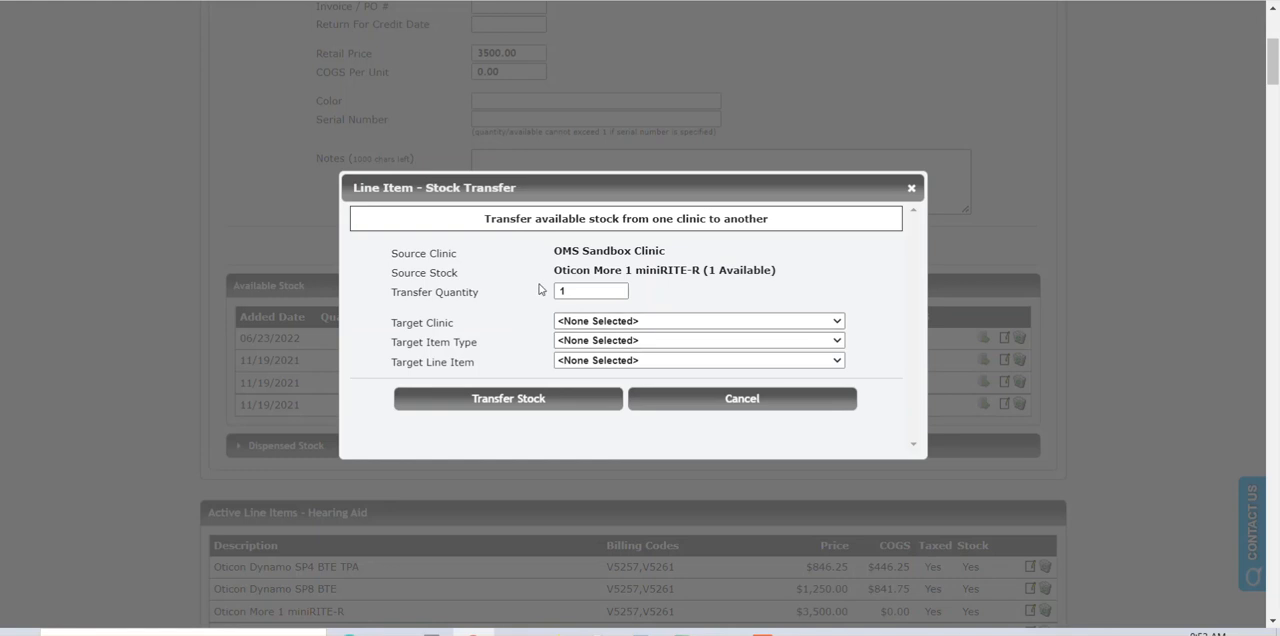
left_click(595, 323)
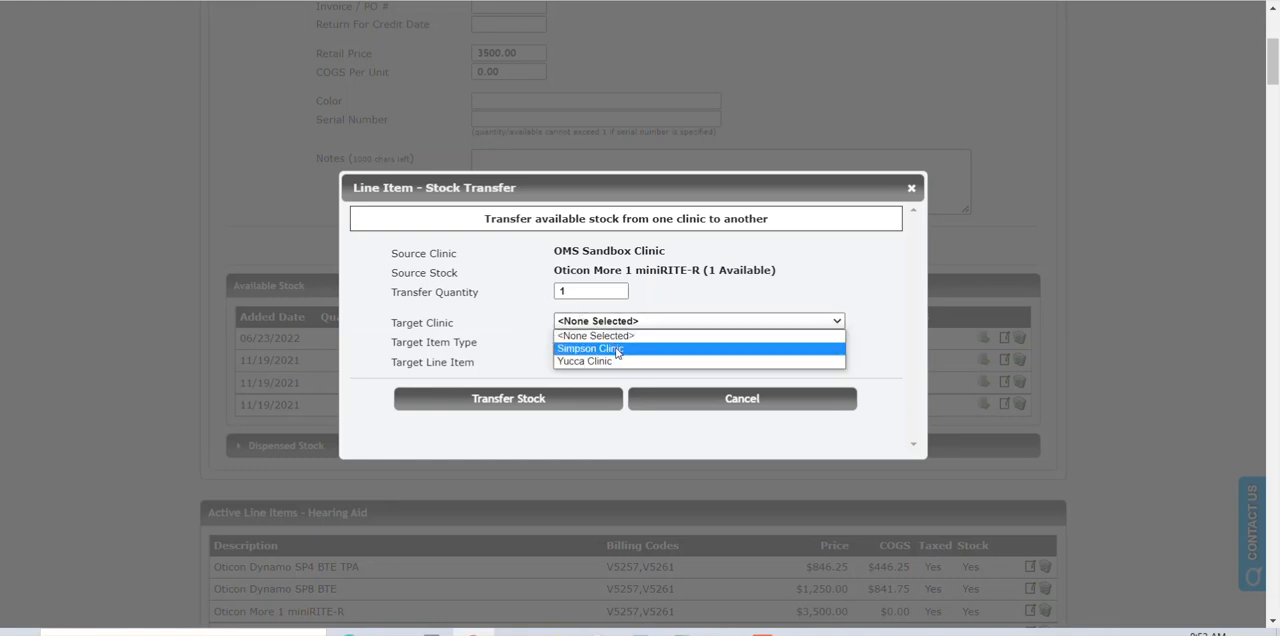
left_click(617, 350)
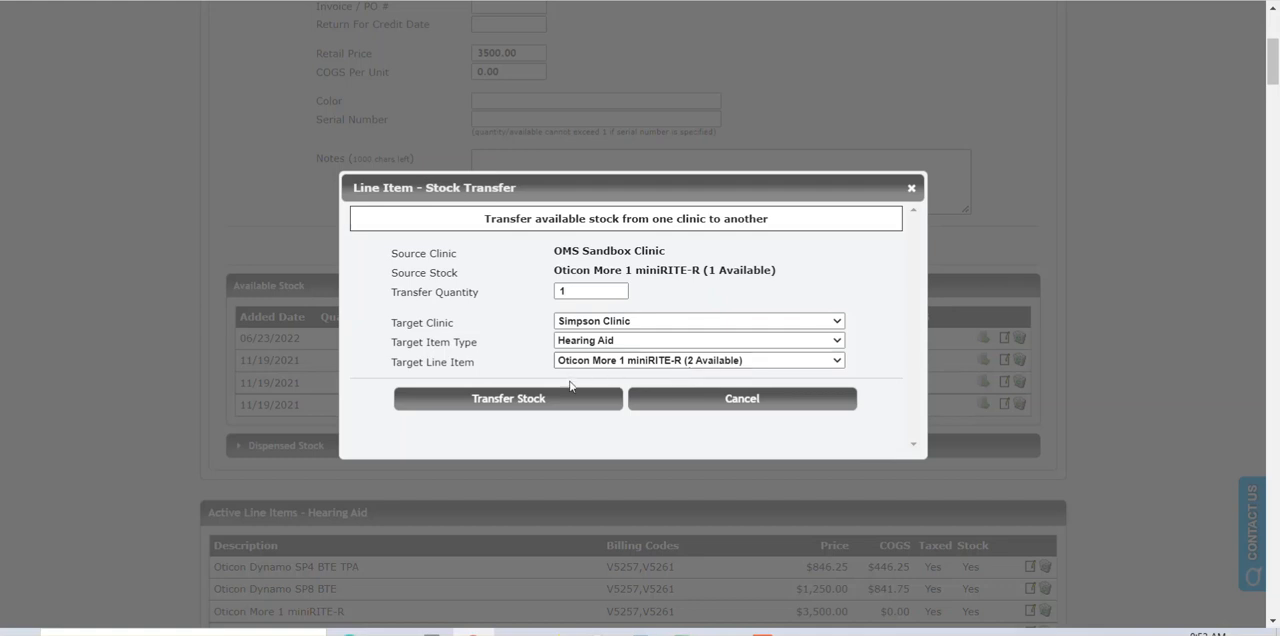
double_click(559, 292)
left_click(518, 302)
left_click(520, 404)
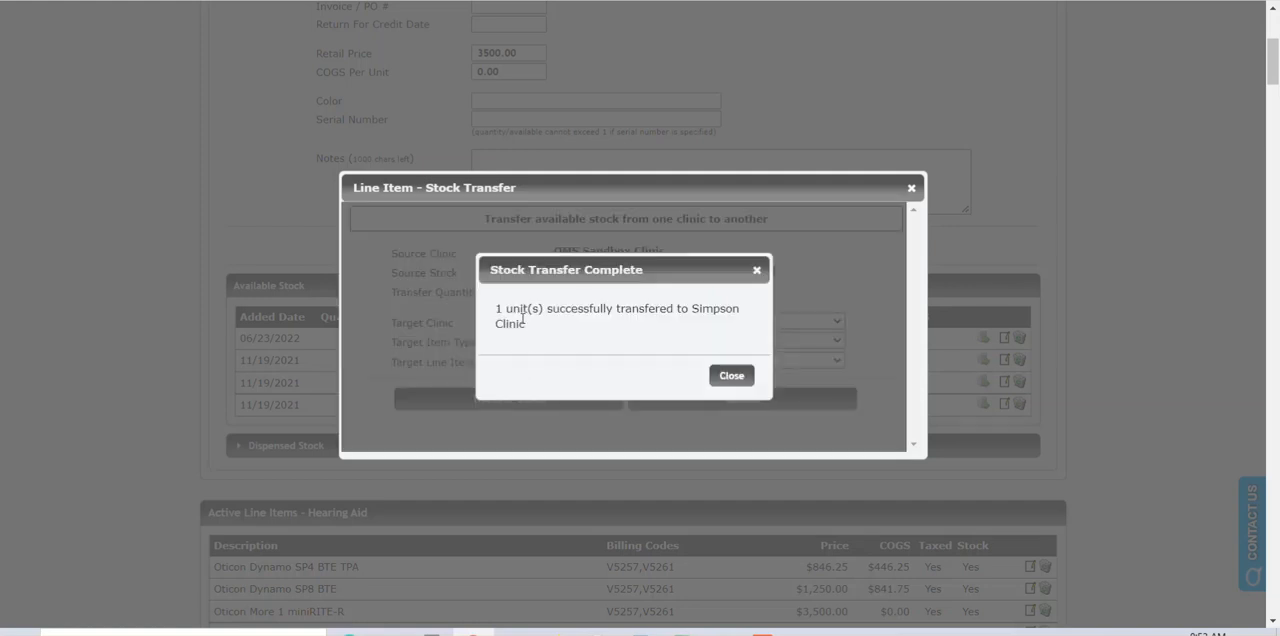
left_click(720, 376)
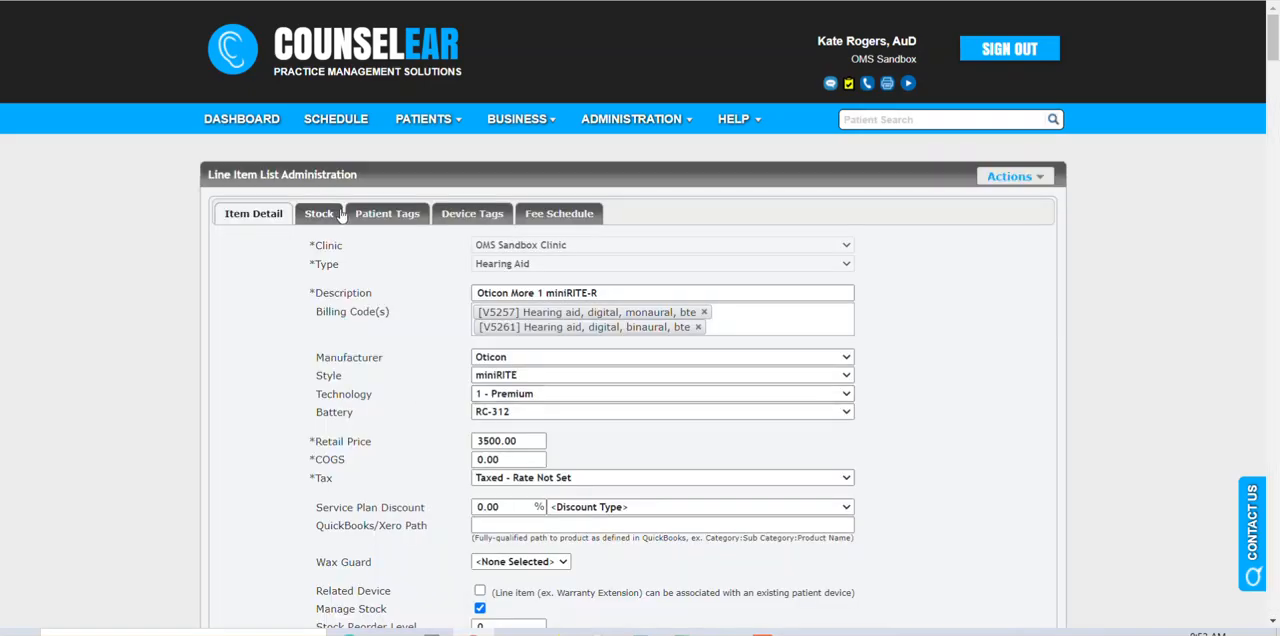
Review the remaining available stock records of the Oticon More 1 miniRITE-R at OMS Sandbox Clinic.
left_click(335, 217)
scroll(340, 330, "down", 3)
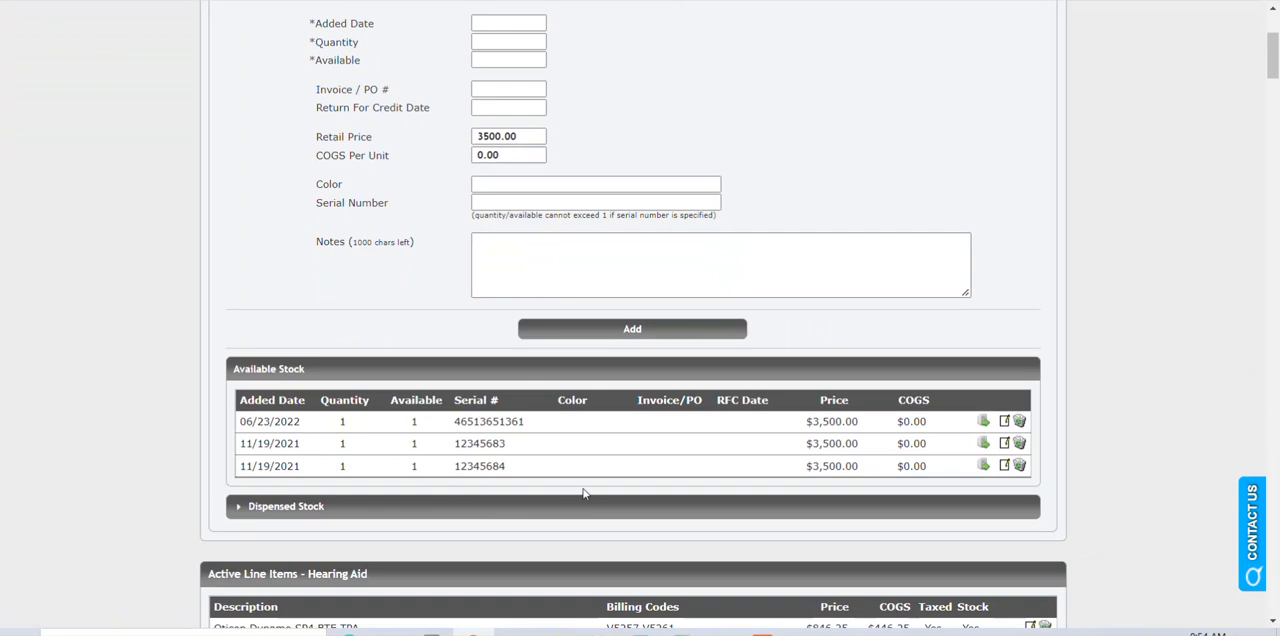
scroll(550, 480, "up", 2)
scroll(641, 411, "down", 2)
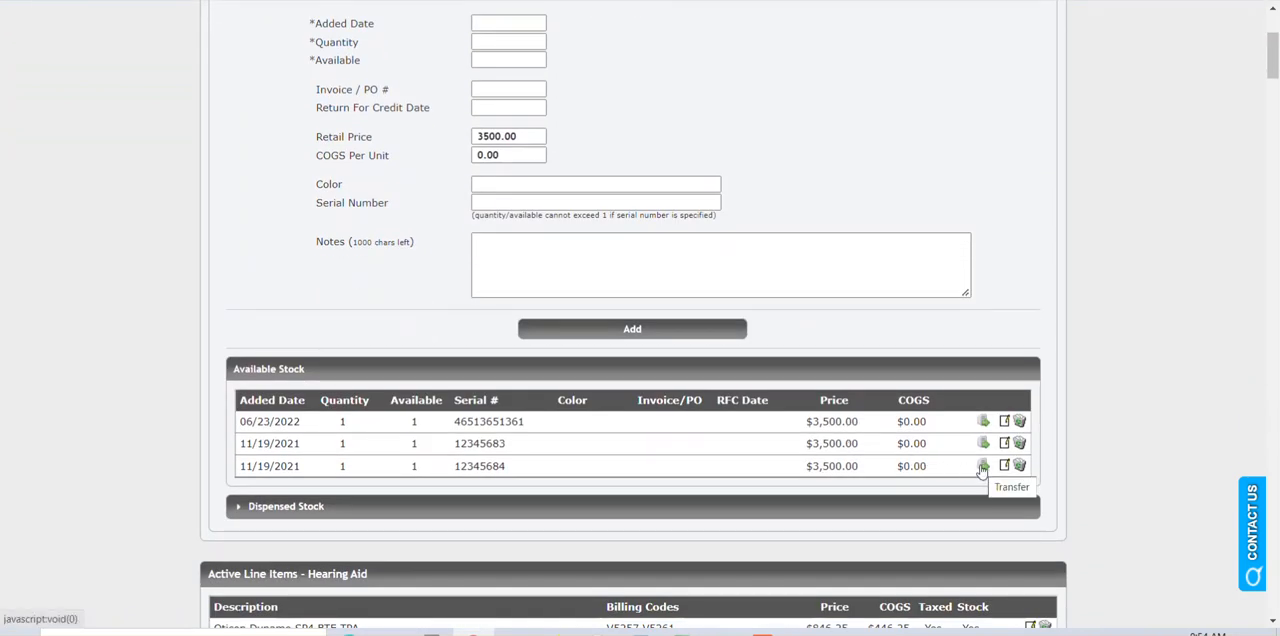
Go back to the dashboard and check OMS Sandbox Clinic's available stock of the Oticon More 1 miniRITE-R.
scroll(333, 198, "up", 3)
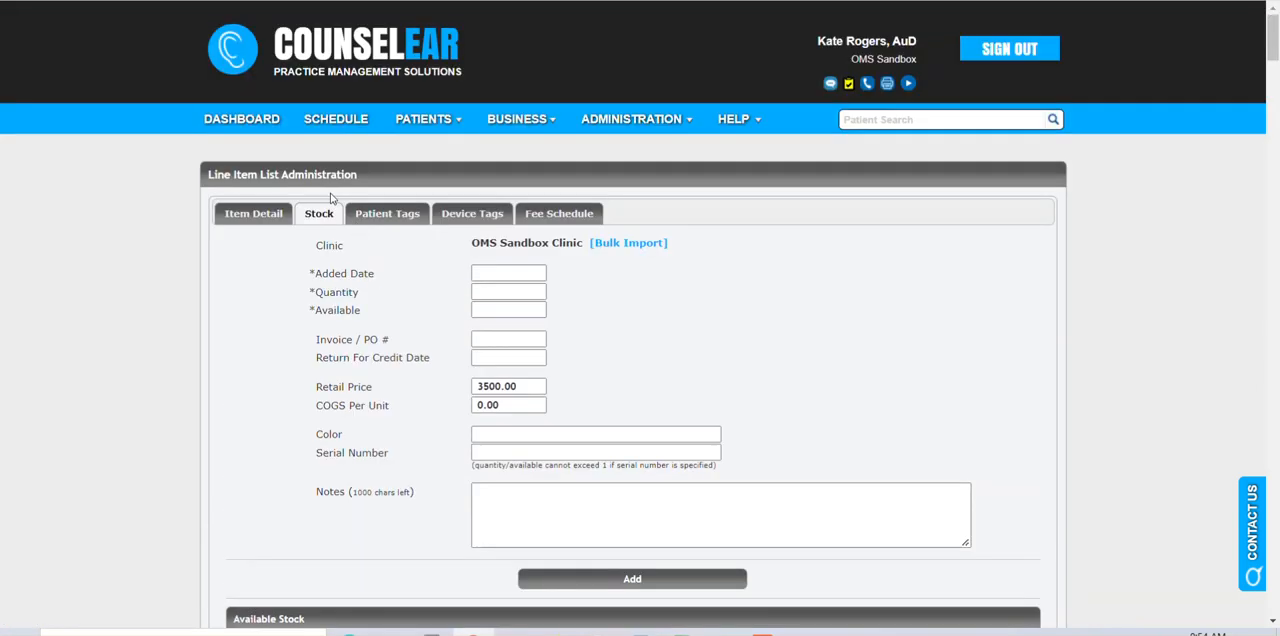
left_click(255, 122)
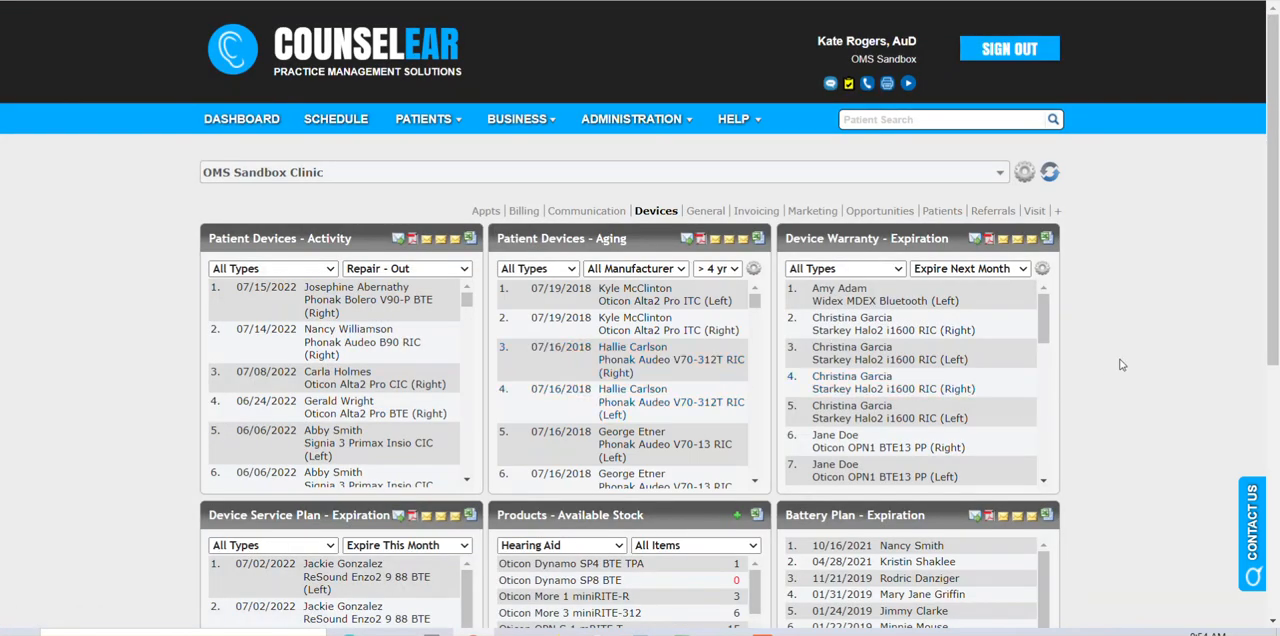
scroll(1121, 365, "down", 2)
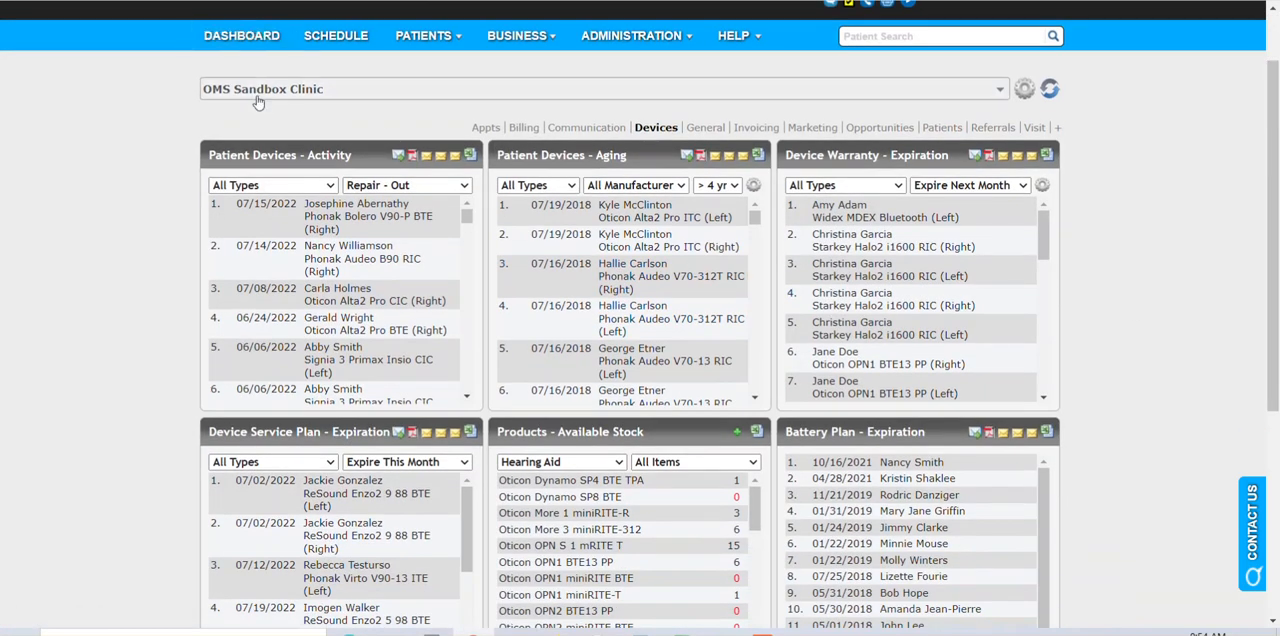
scroll(616, 390, "down", 2)
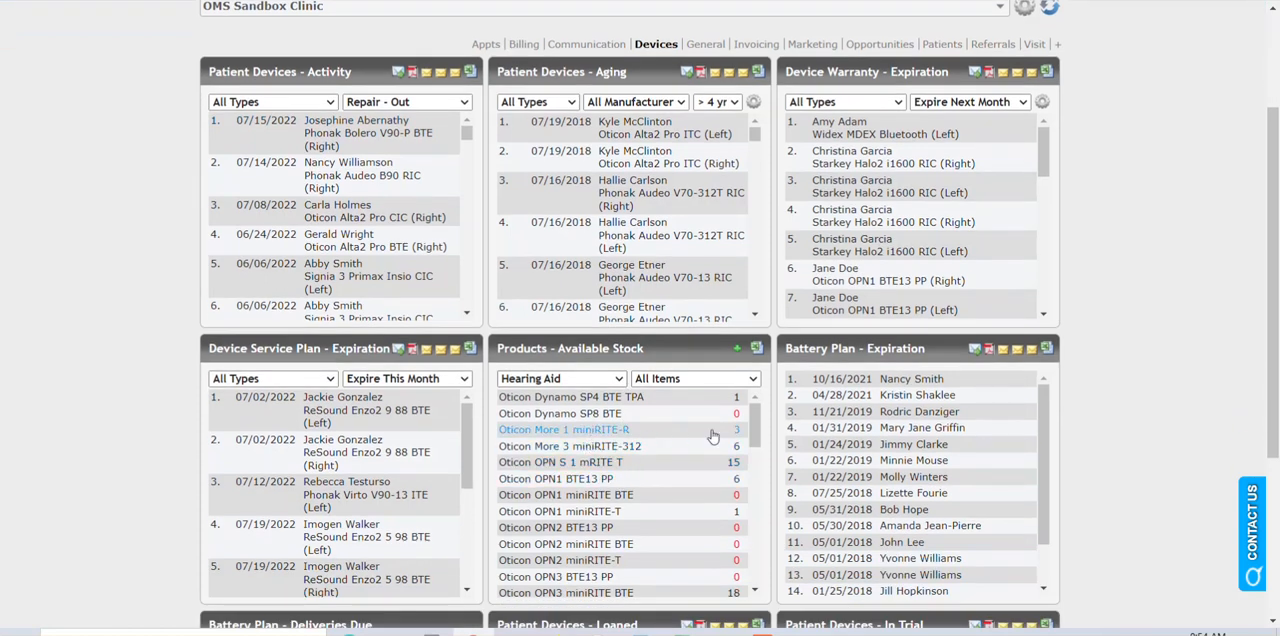
Switch the dashboard to Simpson Clinic and check its available stock of the Oticon More 1 miniRITE-R.
left_click(222, 12)
left_click(238, 69)
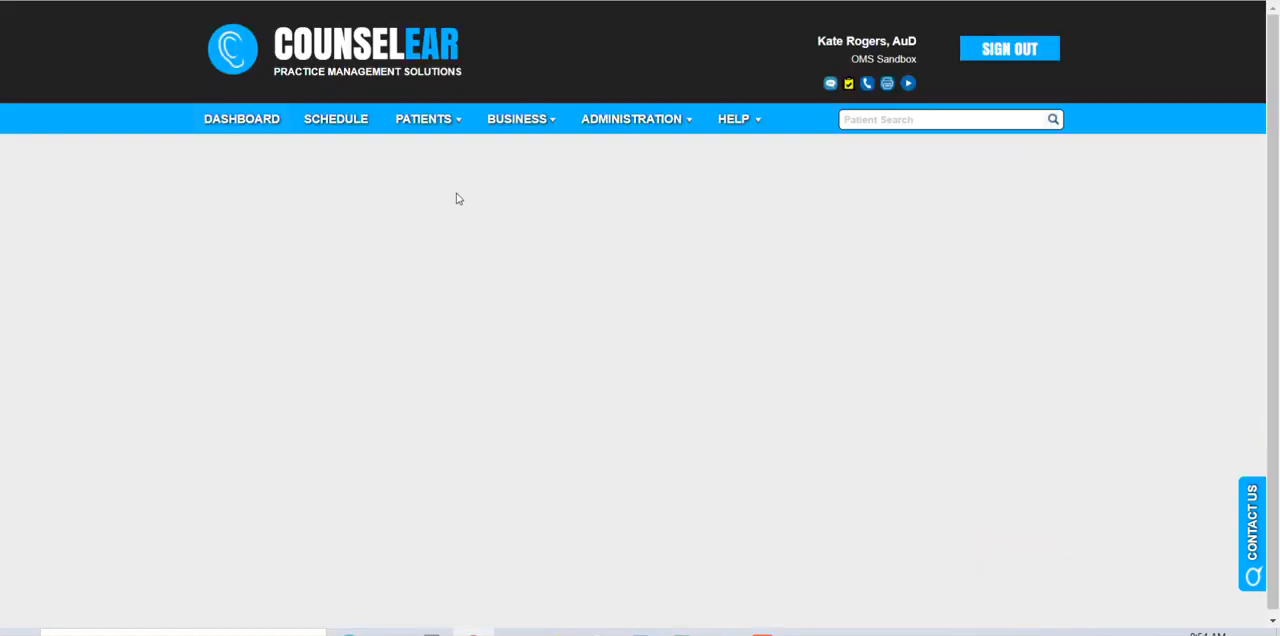
scroll(657, 230, "down", 2)
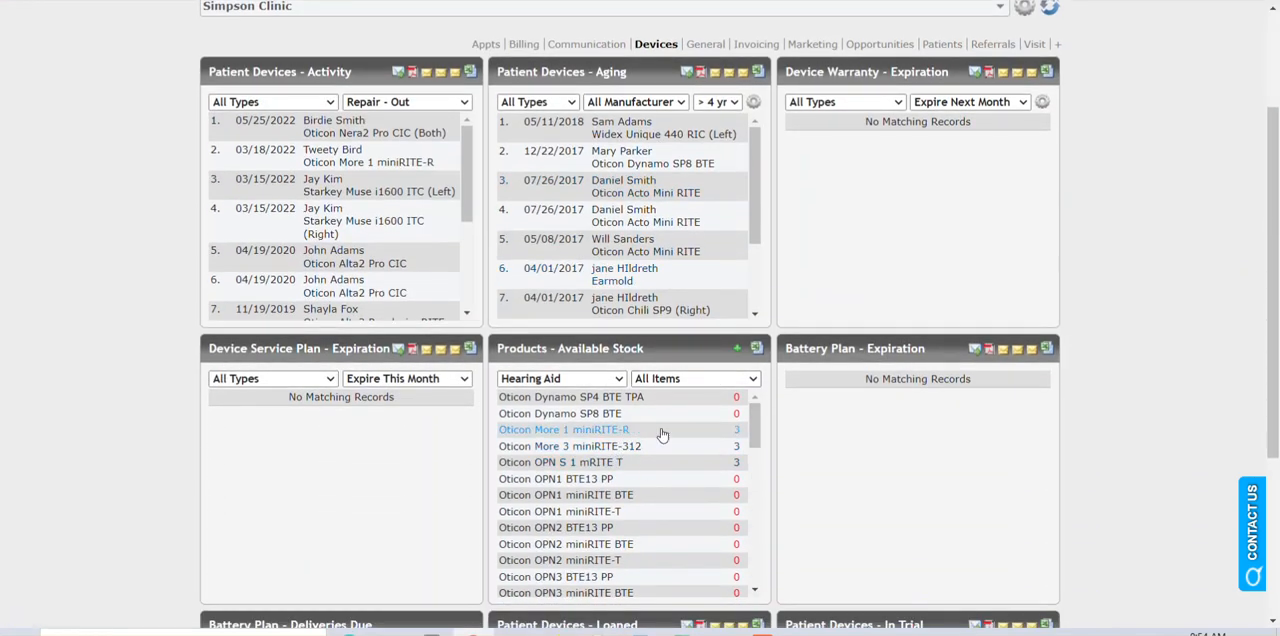